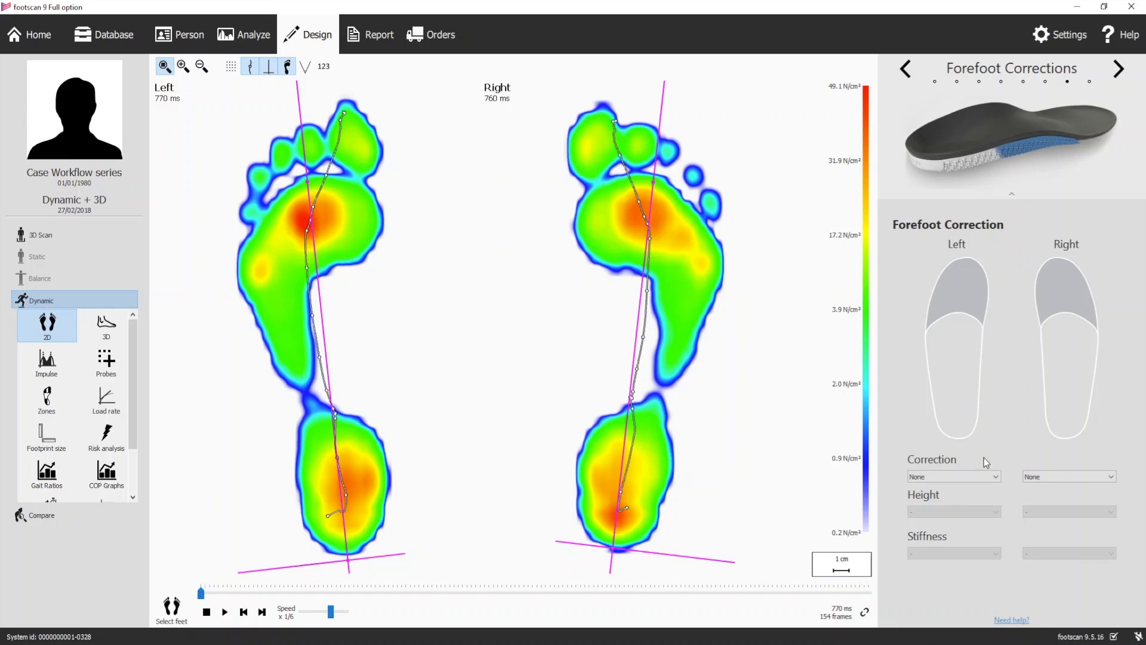
Set the forefoot correction to Meta 5 for the left foot and Meta 1-2 for the right foot
click(953, 476)
click(931, 493)
click(1029, 481)
click(1042, 503)
click(995, 476)
click(978, 510)
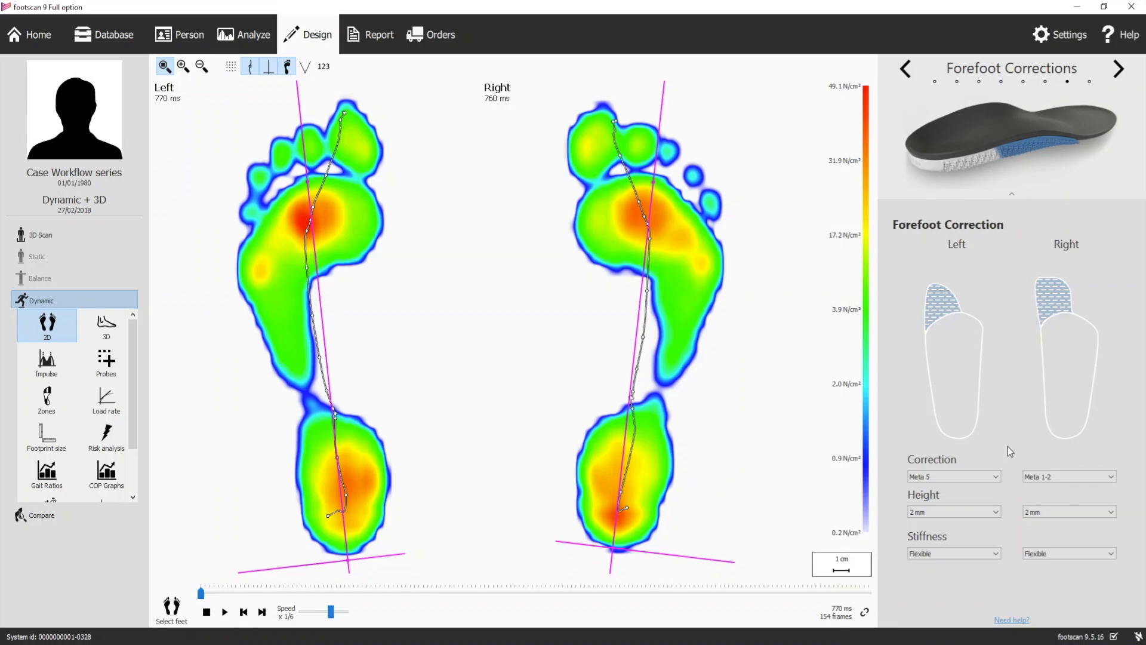
Switch the right foot's forefoot correction to Meta 1 and back to Meta 1-2
click(1045, 475)
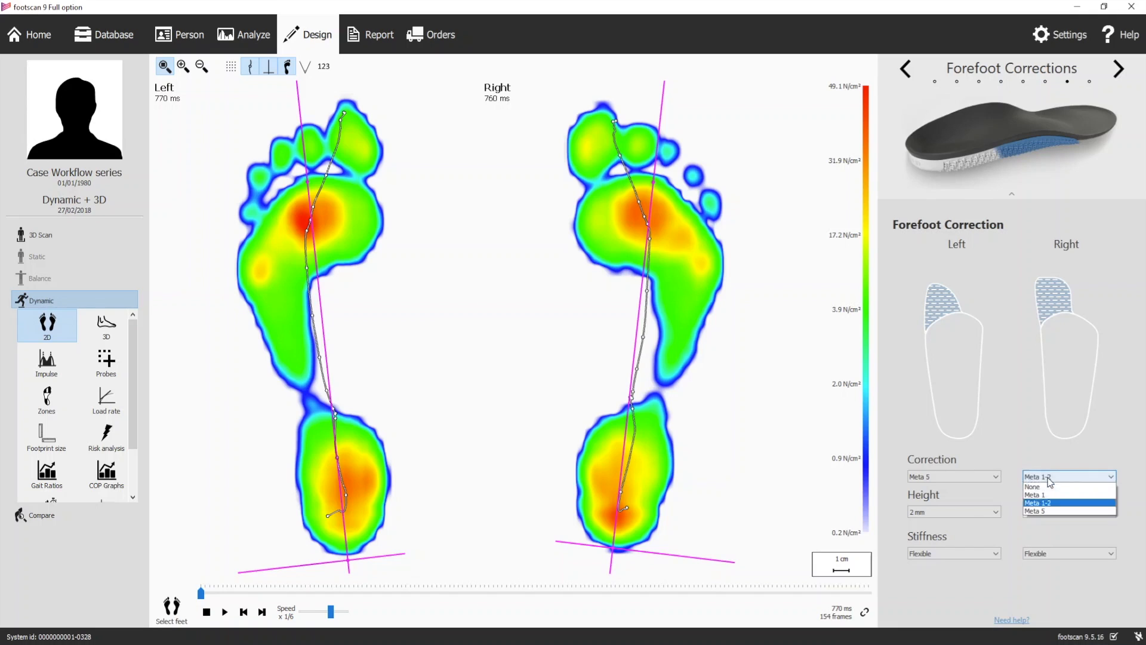
click(1044, 492)
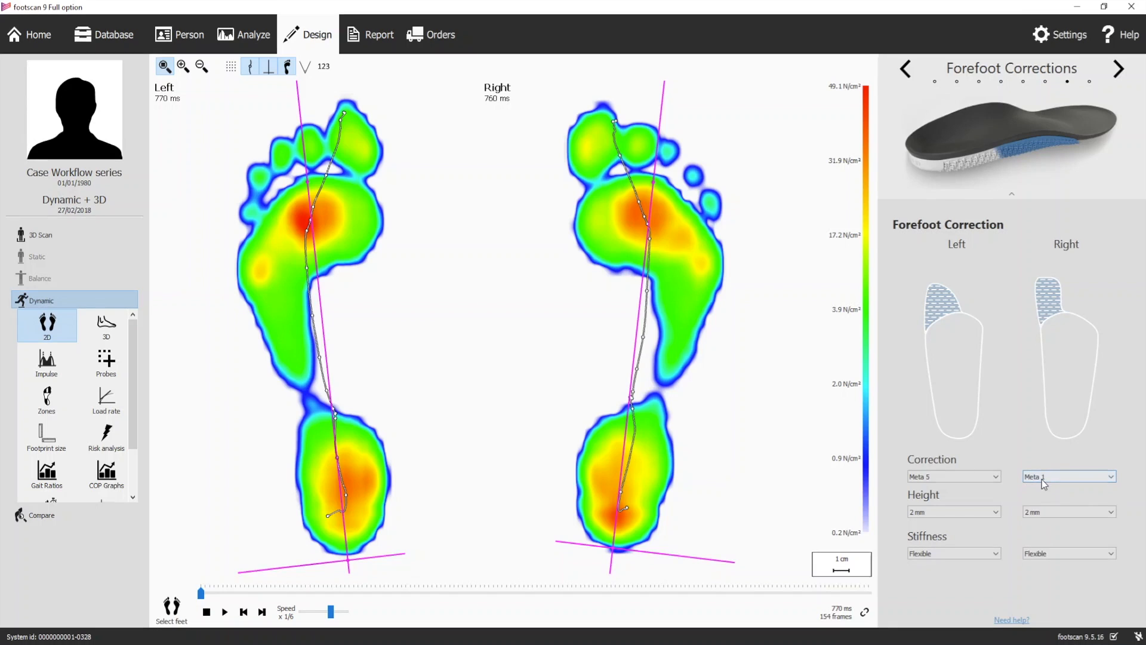
click(1040, 476)
click(1036, 503)
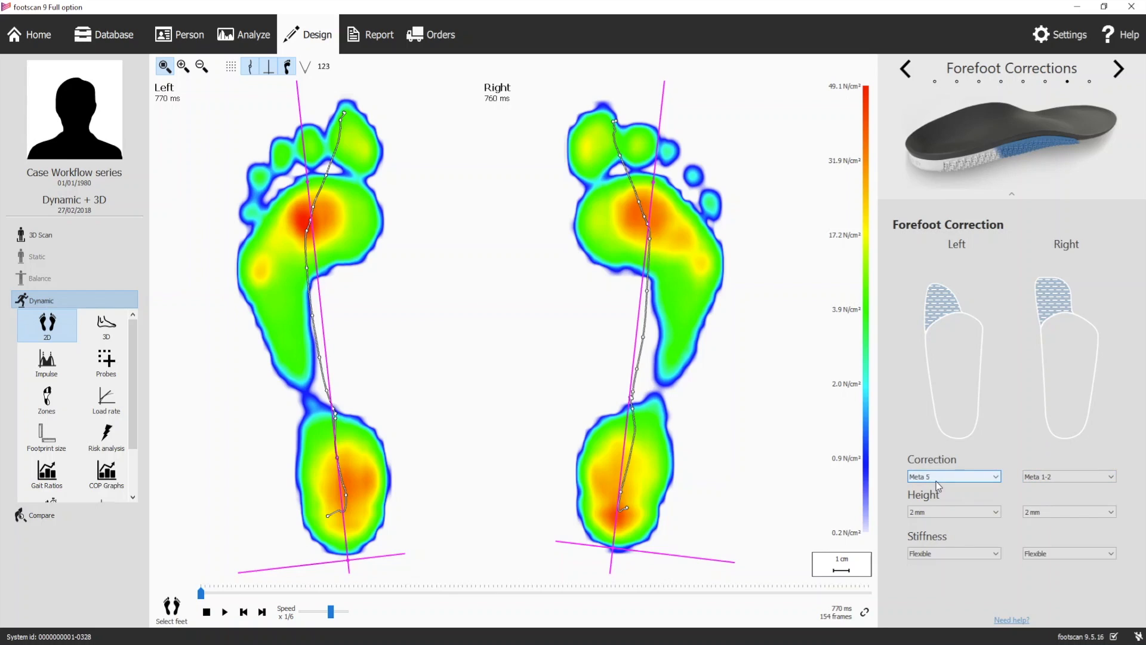
Choose a 2 mm height for the left forefoot correction and keep its stiffness at Flexible
click(943, 510)
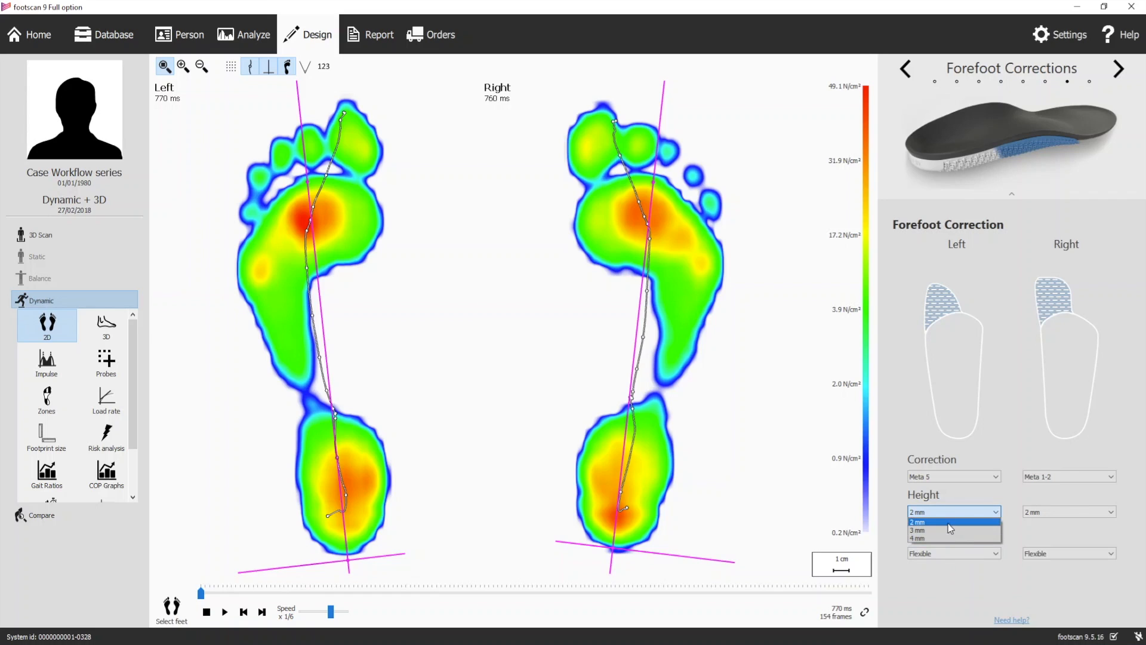
click(948, 524)
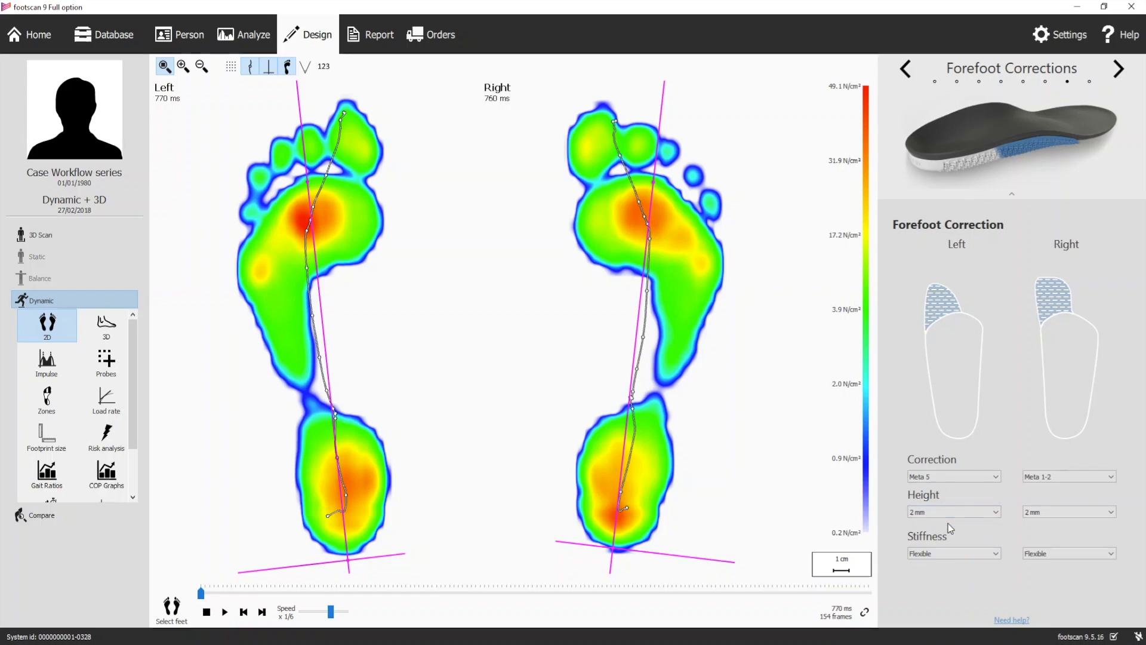
click(964, 549)
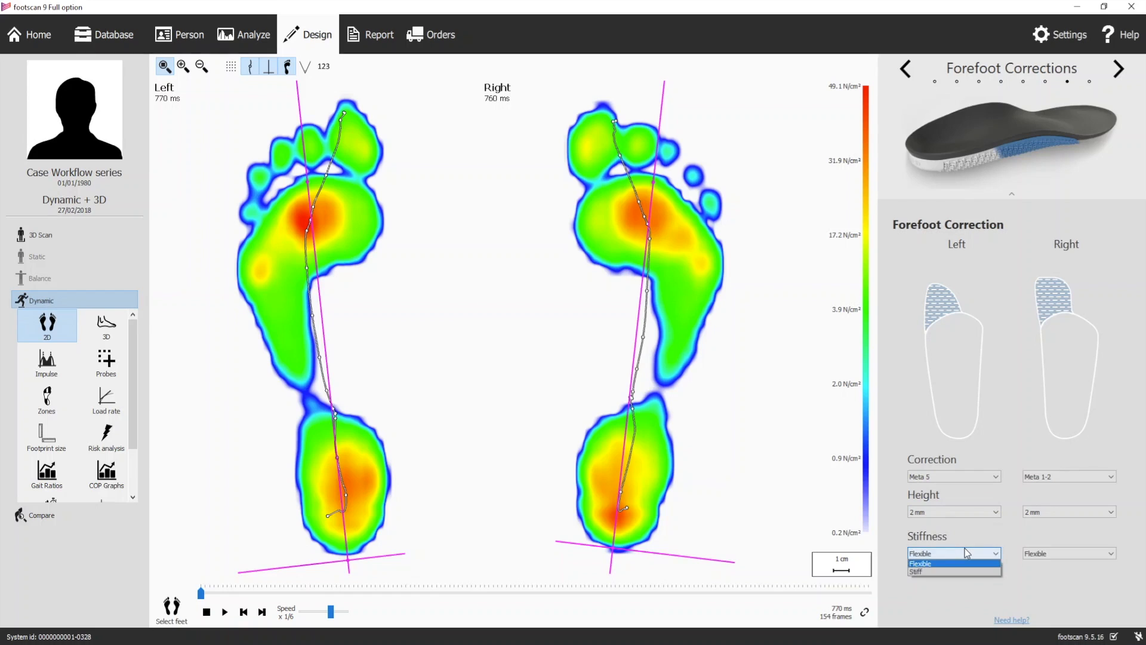
click(965, 549)
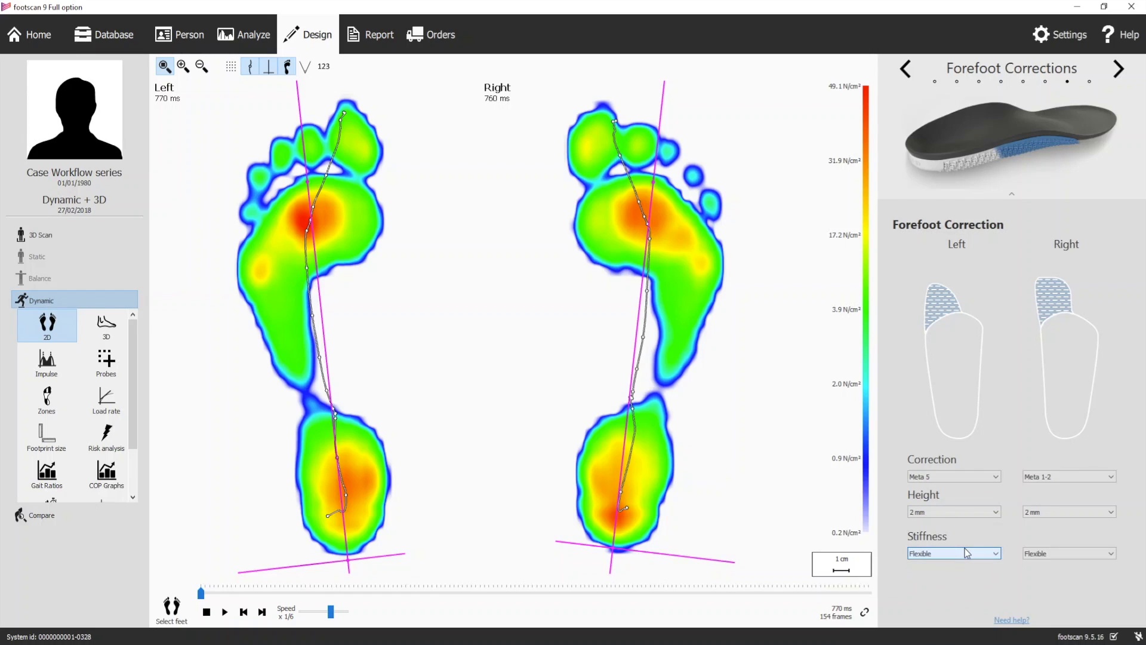
Set the right foot's forefoot correction to Meta 1 with Stiff stiffness
click(1042, 476)
click(1044, 494)
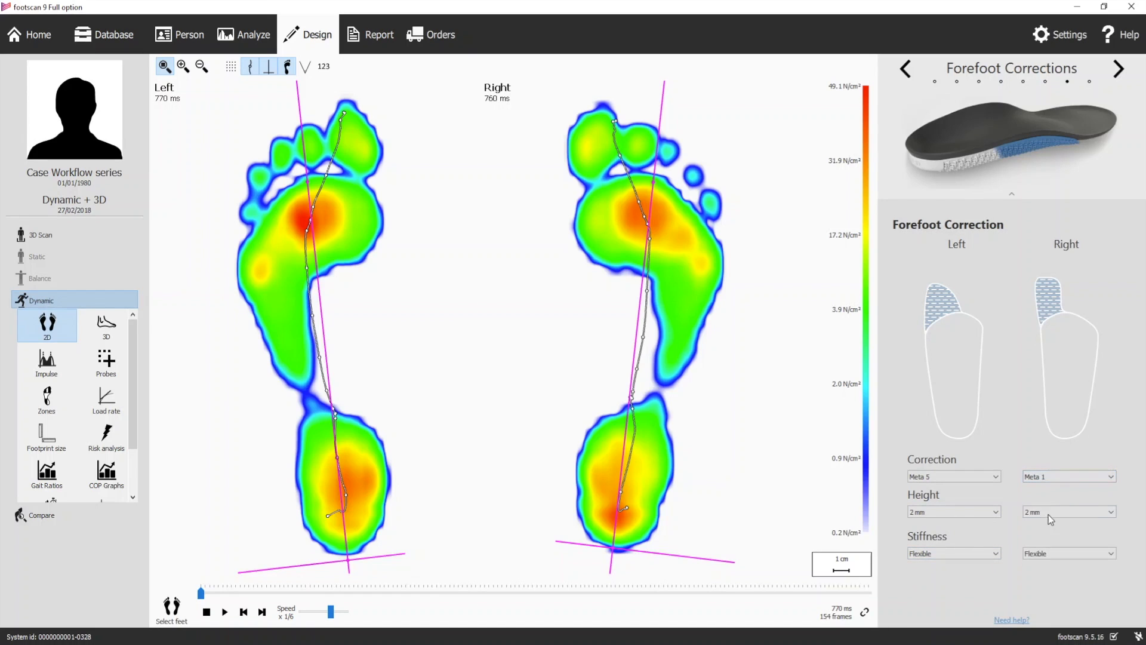
click(1051, 551)
click(1041, 572)
Go on to the personalization settings, replace the left insole's personal ID, and proceed to checkout
click(1119, 70)
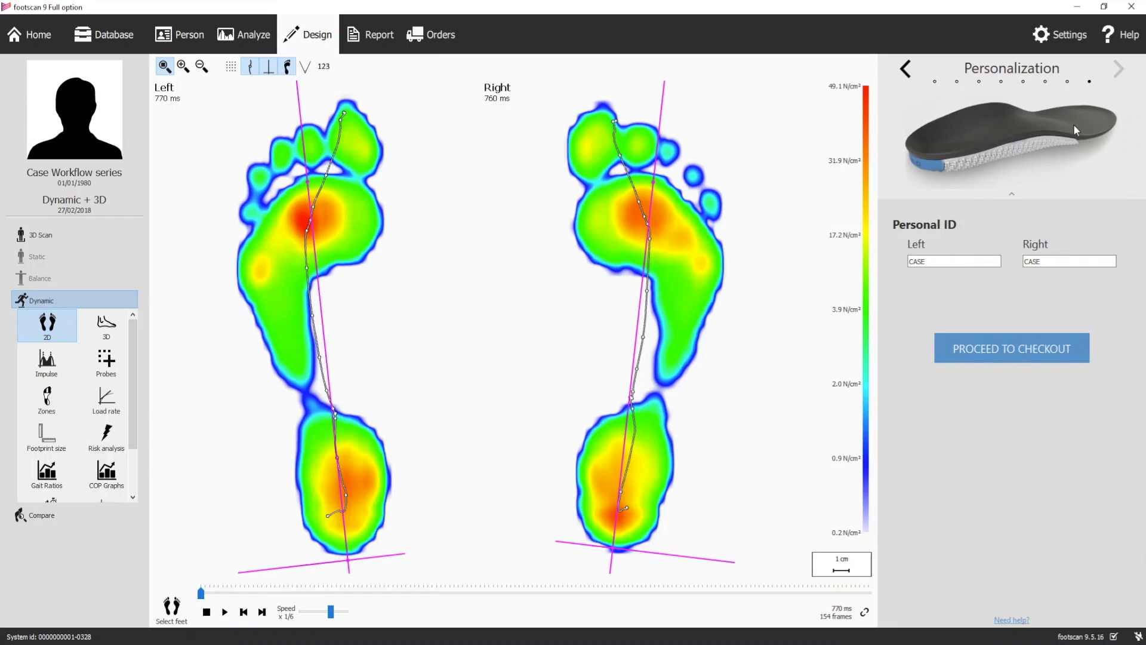
click(931, 260)
double_click(931, 262)
text(12345678)
click(994, 345)
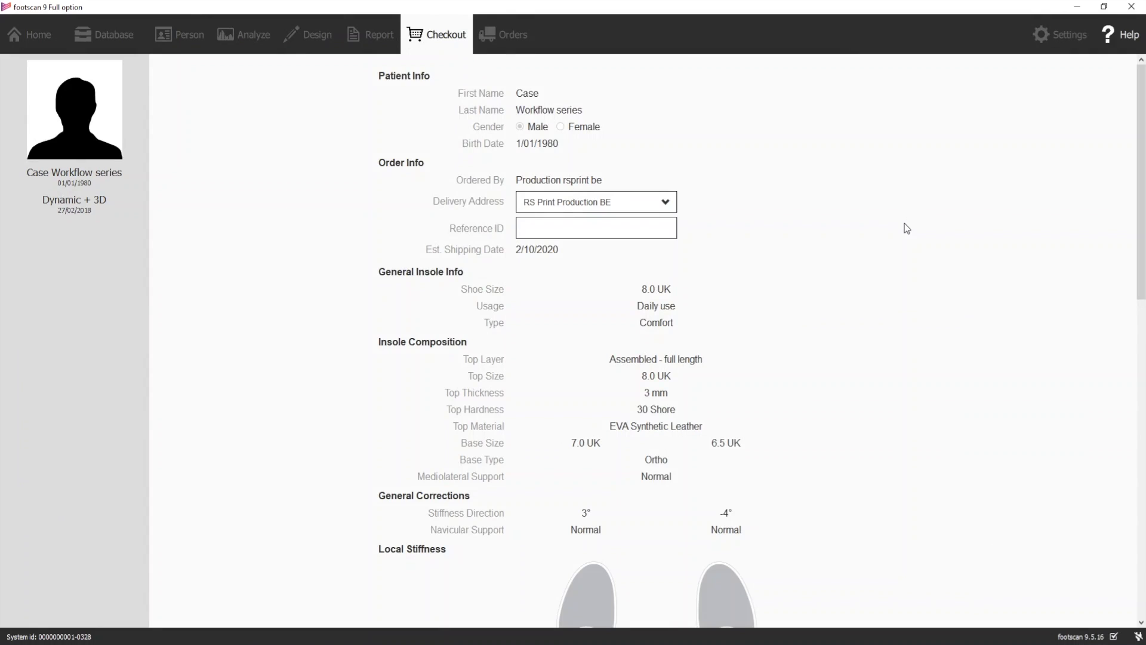
Review the insole composition, corrections and personalization listed in the checkout order summary
scroll(906, 229, down, 7)
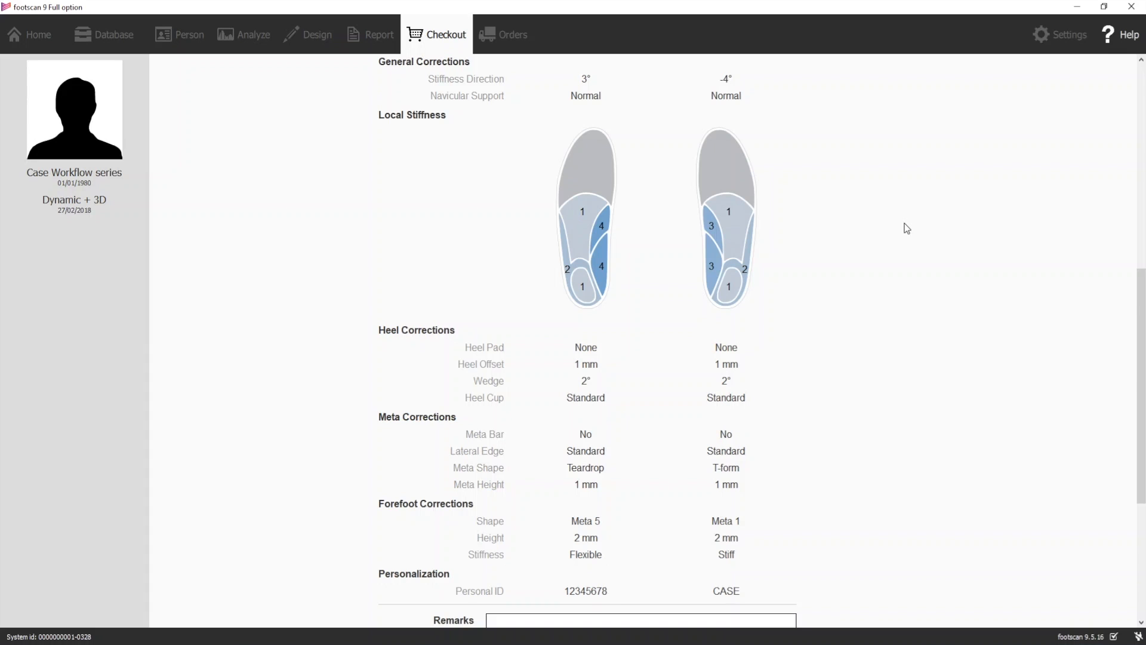
scroll(905, 224, down, 4)
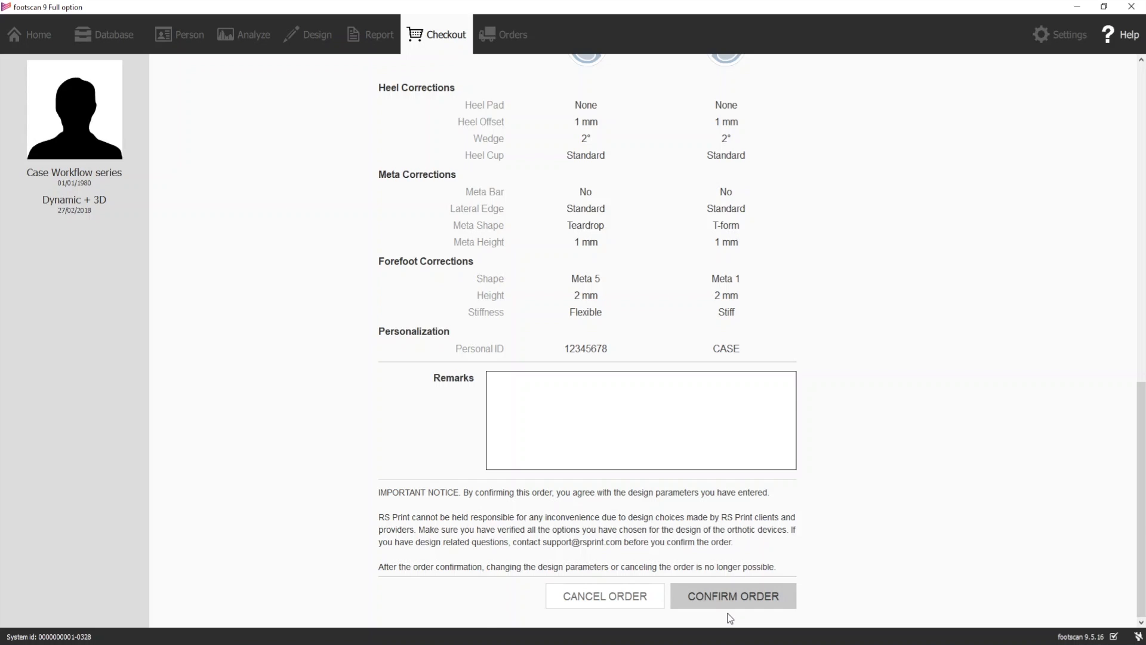
scroll(729, 617, up, 6)
scroll(624, 399, down, 3)
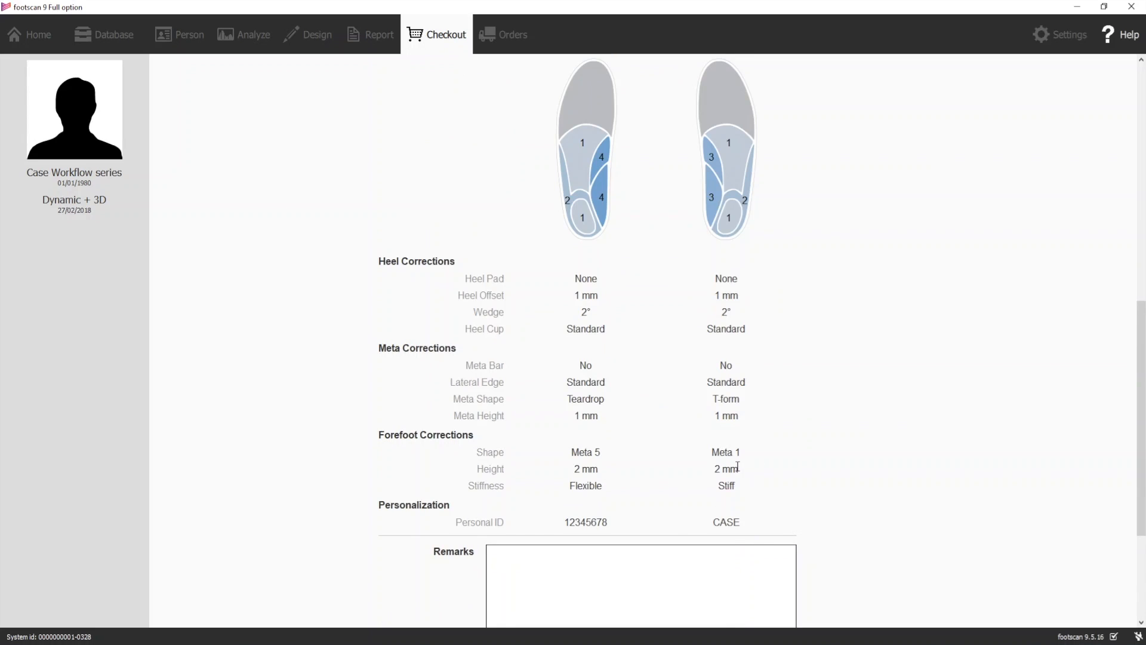
scroll(738, 467, up, 8)
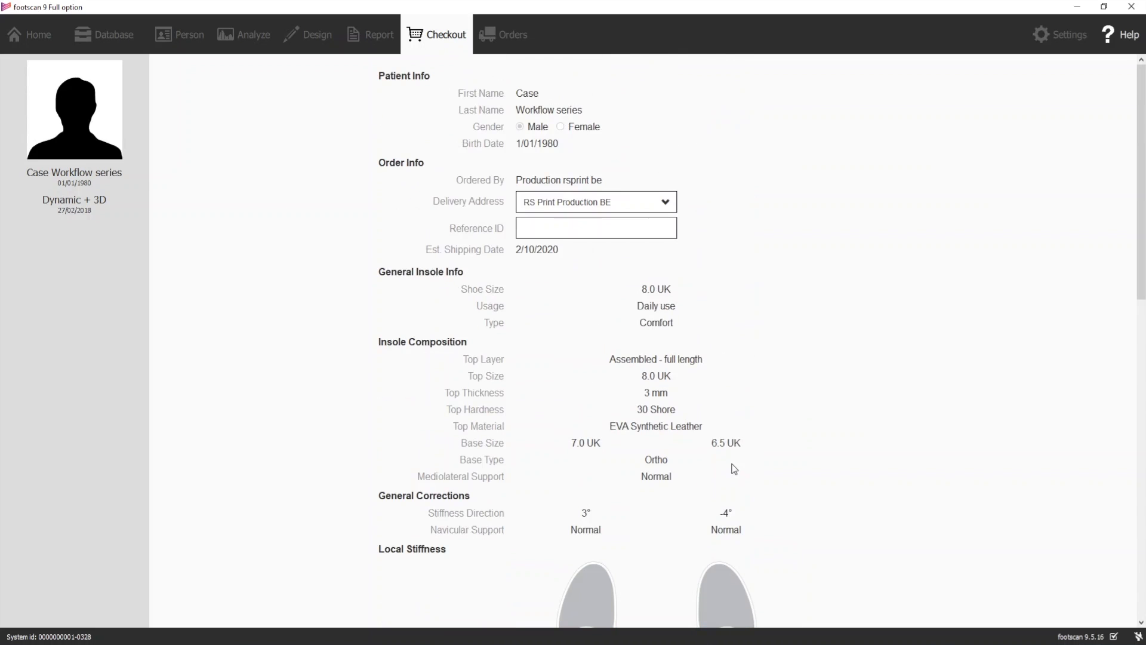
Check the order's reference ID and remarks fields, and highlight the support e-mail address in the important notice
click(662, 228)
scroll(627, 226, down, 10)
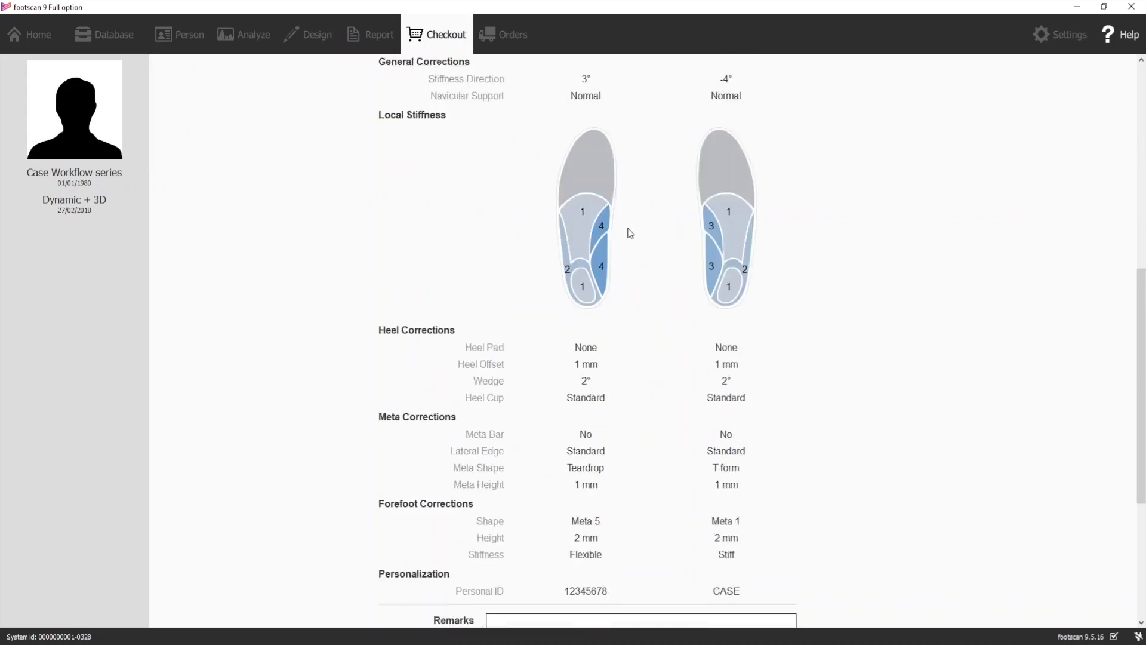
click(619, 390)
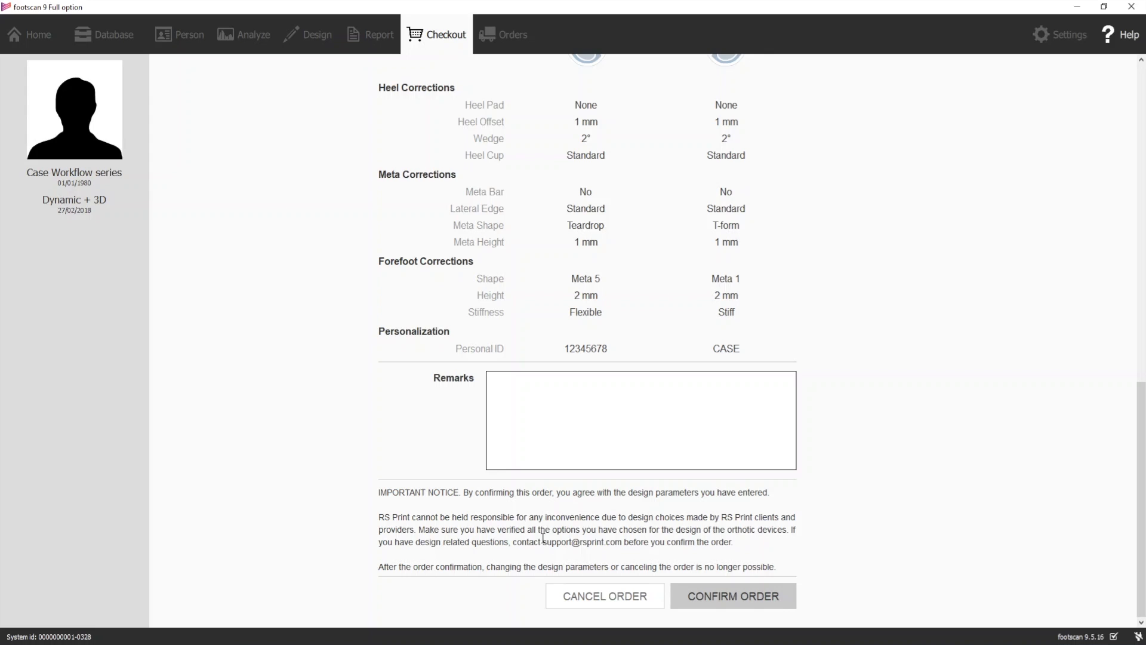
drag(543, 543, 623, 541)
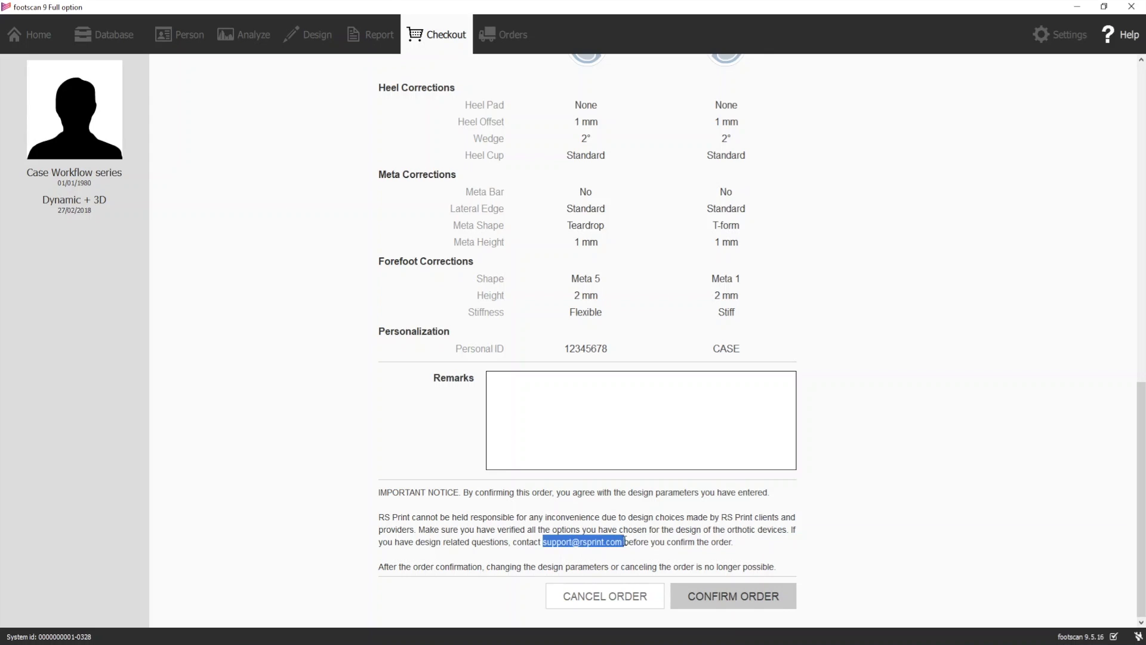